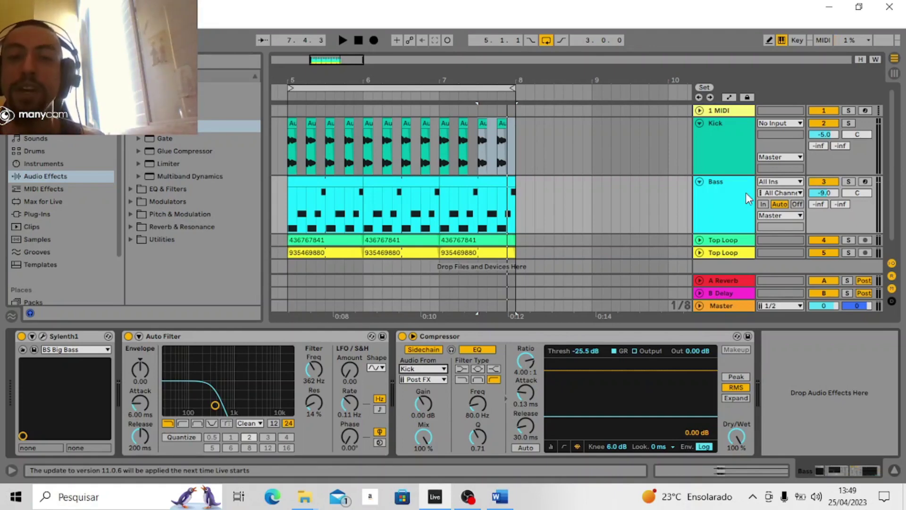
# Step: Play the loop to check how the kick-triggered compressor ducks the Bass track
pyautogui.press('space')
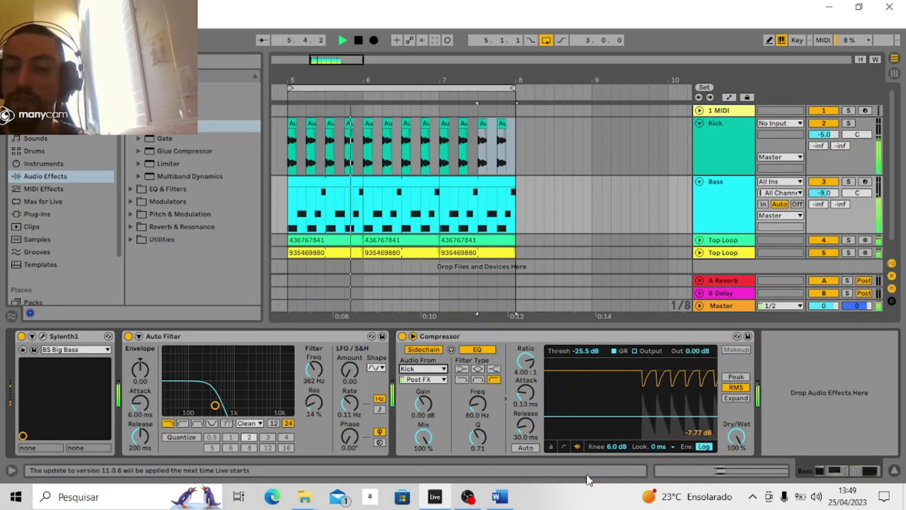
pyautogui.press('space')
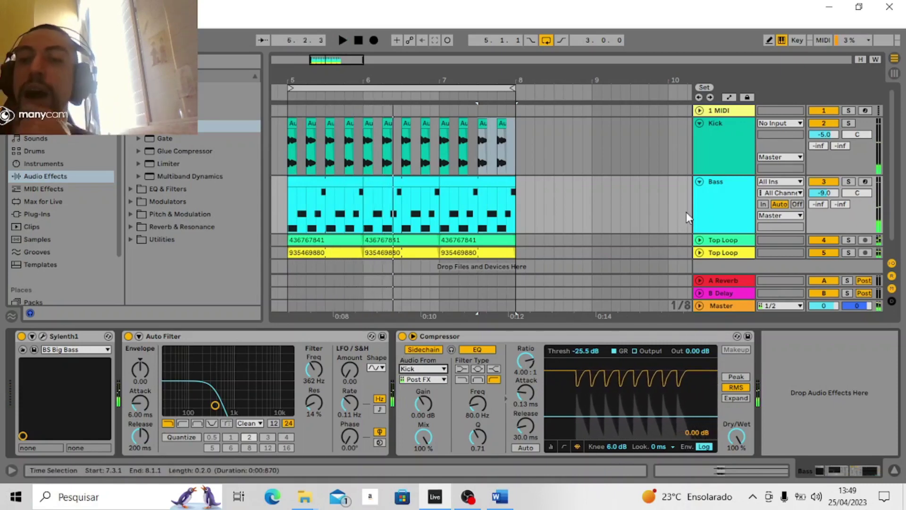
pyautogui.click(712, 222)
# Step: Insert an empty one-bar MIDI clip on the MIDI track from bar 5 to bar 6
pyautogui.click(739, 111)
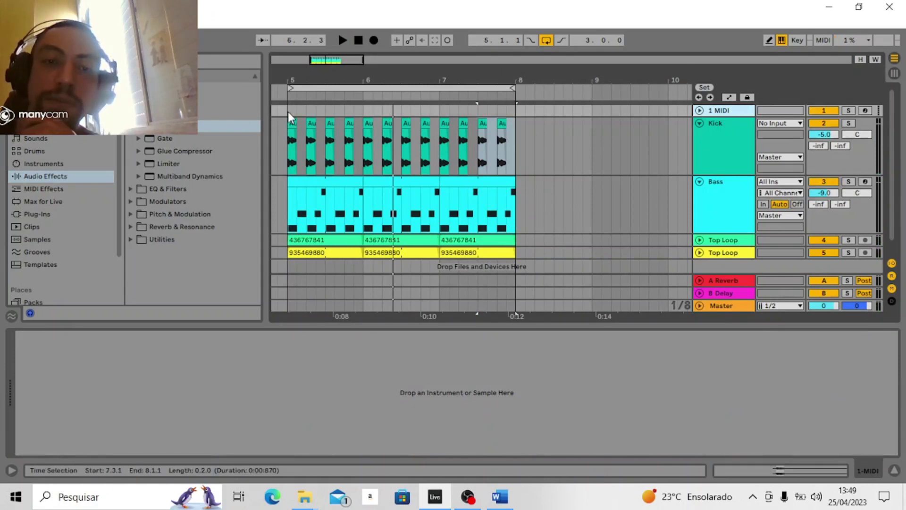
pyautogui.moveTo(288, 112); pyautogui.dragTo(366, 109)
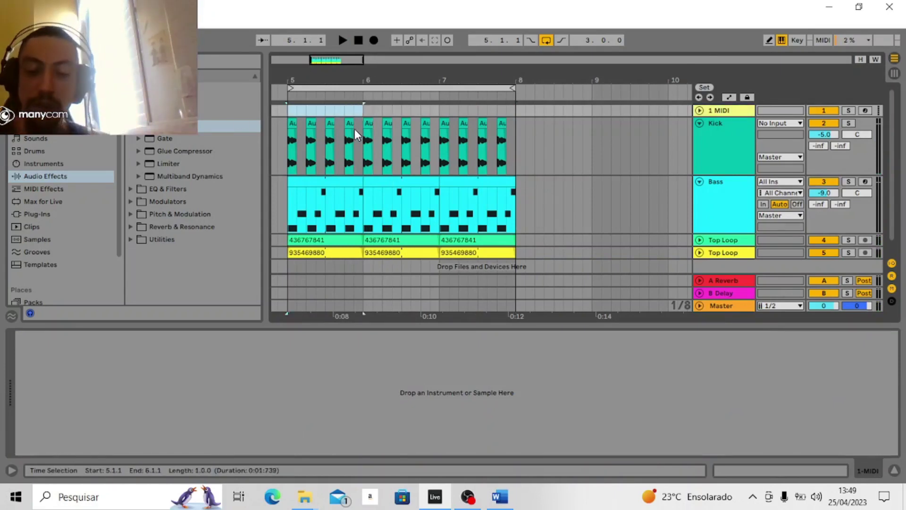
pyautogui.hotkey('ctrl', 'shift', 'm')
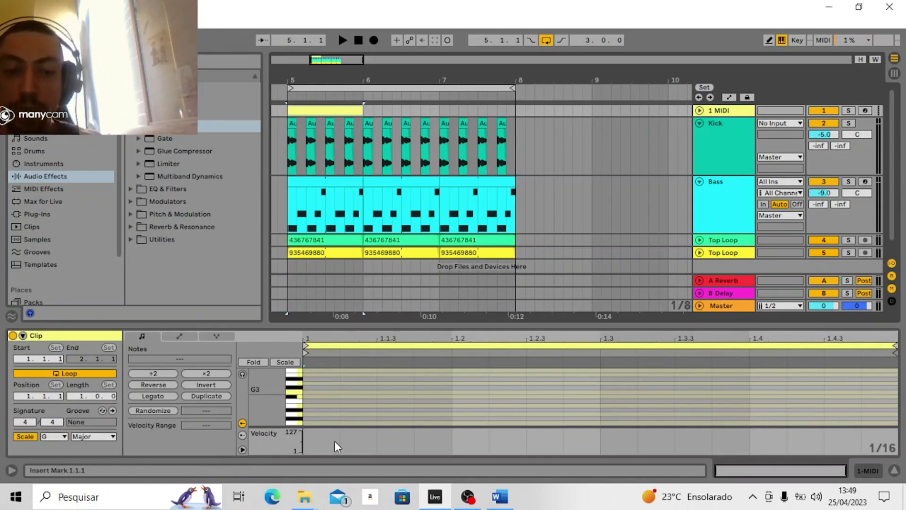
# Step: Fill the clip with one-beat C3 notes on all four beats and extend it to bar 8
pyautogui.doubleClick(322, 422)
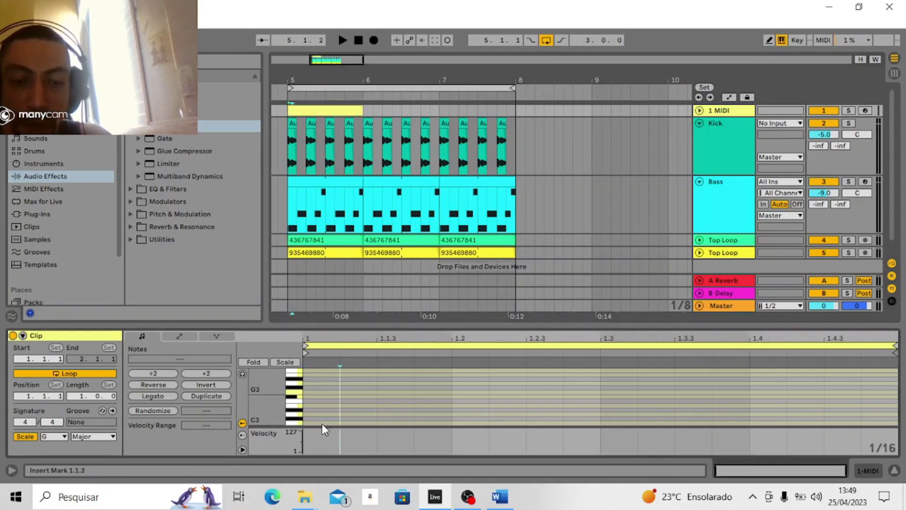
pyautogui.moveTo(340, 422); pyautogui.dragTo(405, 423)
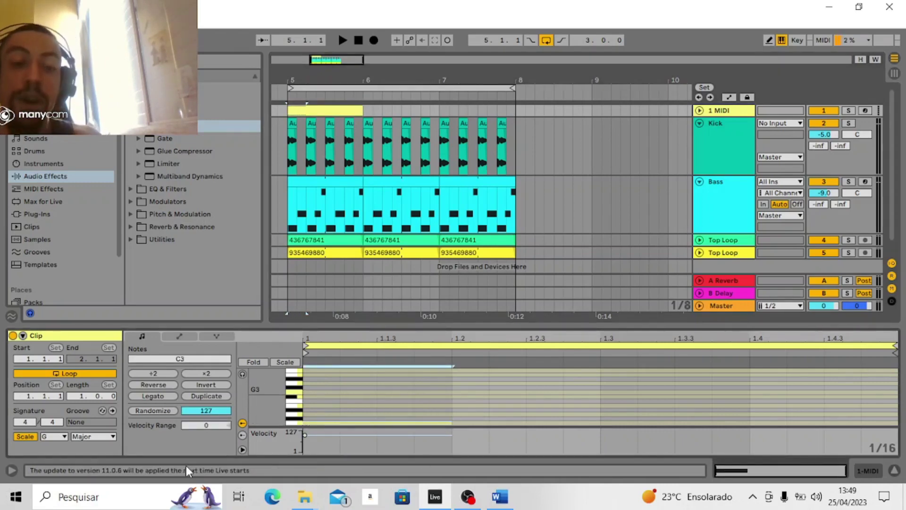
pyautogui.hotkey('ctrl', 'd')
pyautogui.hotkey('ctrl', 'd')
pyautogui.hotkey('ctrl', 'd')
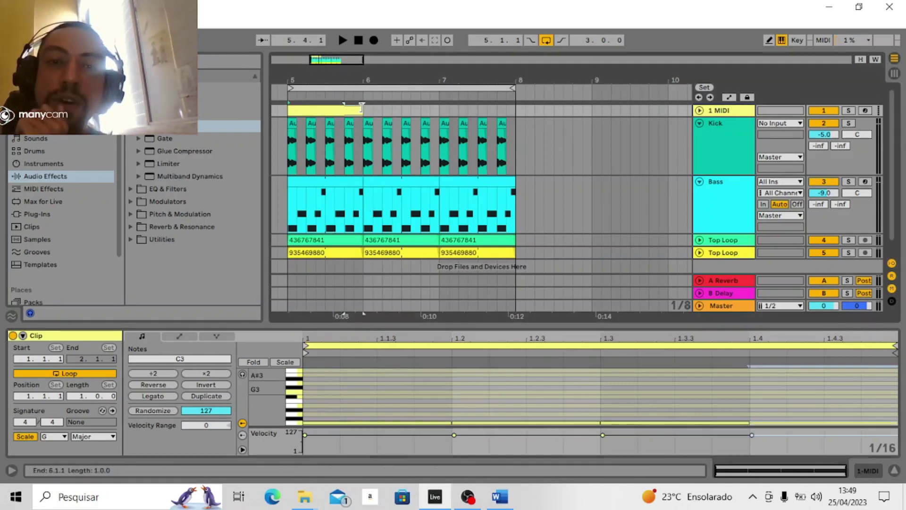
pyautogui.moveTo(360, 108); pyautogui.dragTo(543, 108)
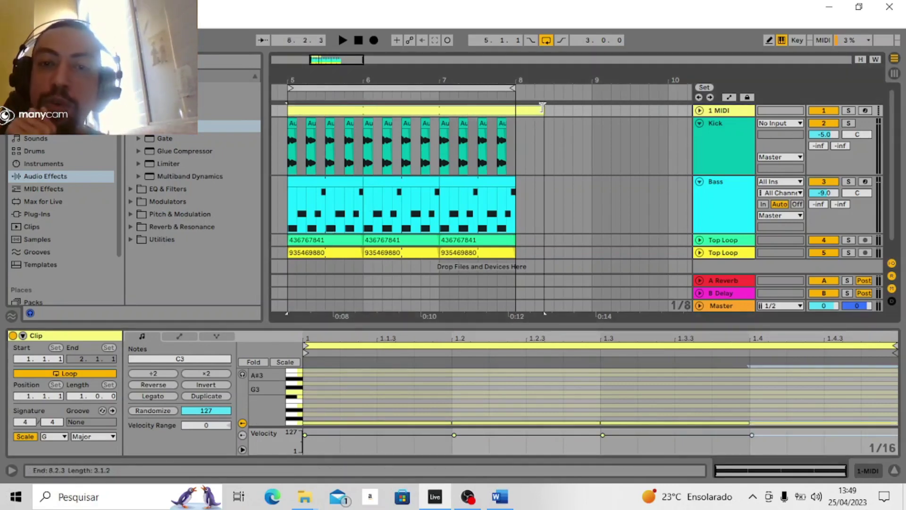
# Step: Load the first kick audio clip as the sample instrument of the MIDI track
pyautogui.click(724, 109)
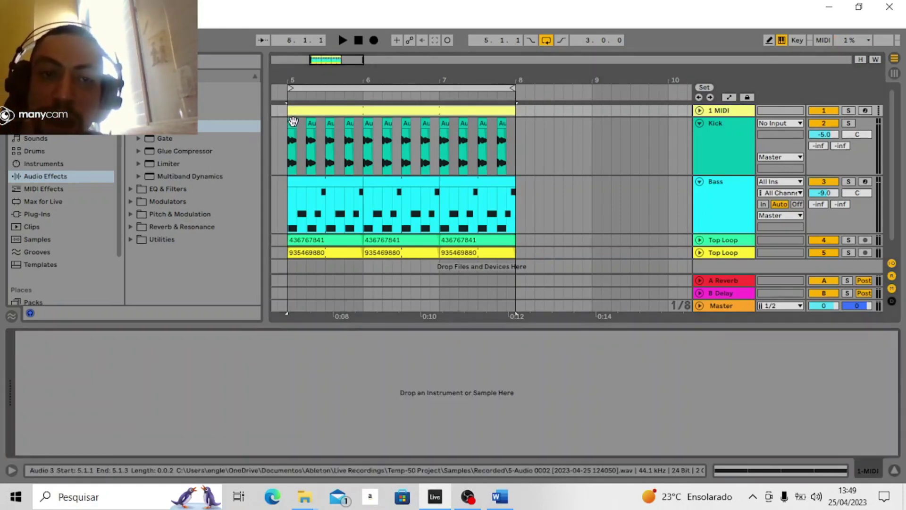
pyautogui.moveTo(292, 123); pyautogui.dragTo(331, 428)
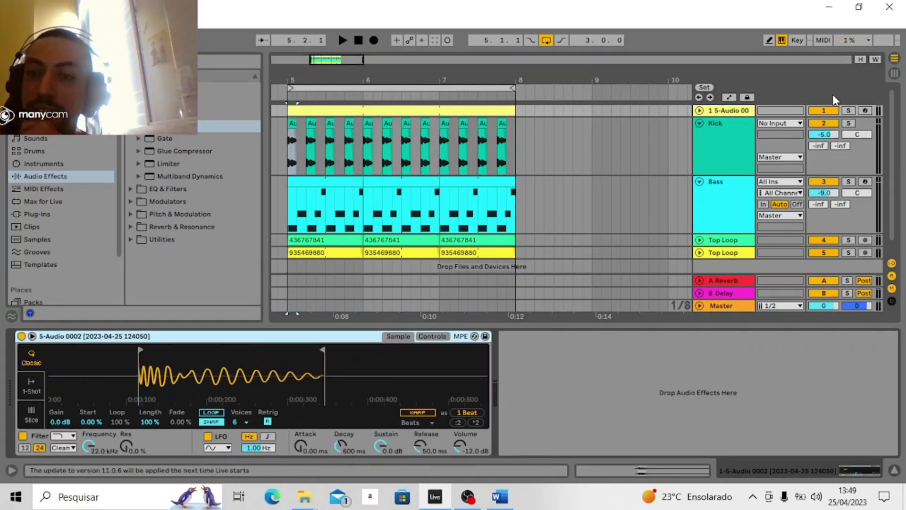
# Step: Unfold the MIDI track and rename it Sidechain
pyautogui.click(700, 113)
pyautogui.rightClick(713, 132)
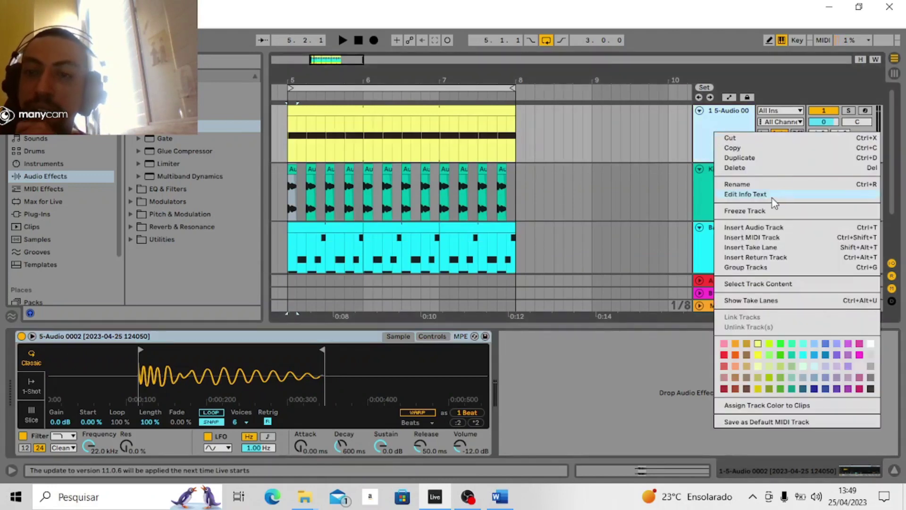
pyautogui.click(769, 184)
pyautogui.write('Si')
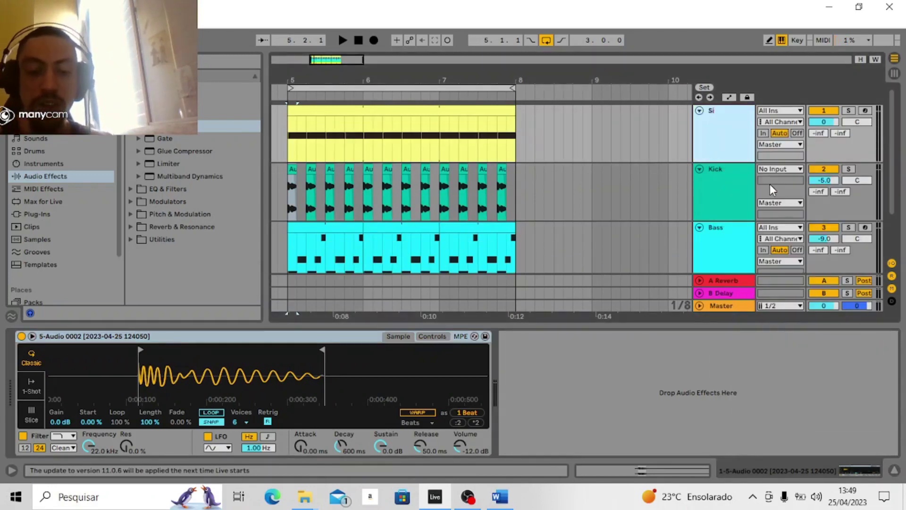
pyautogui.write('dechain')
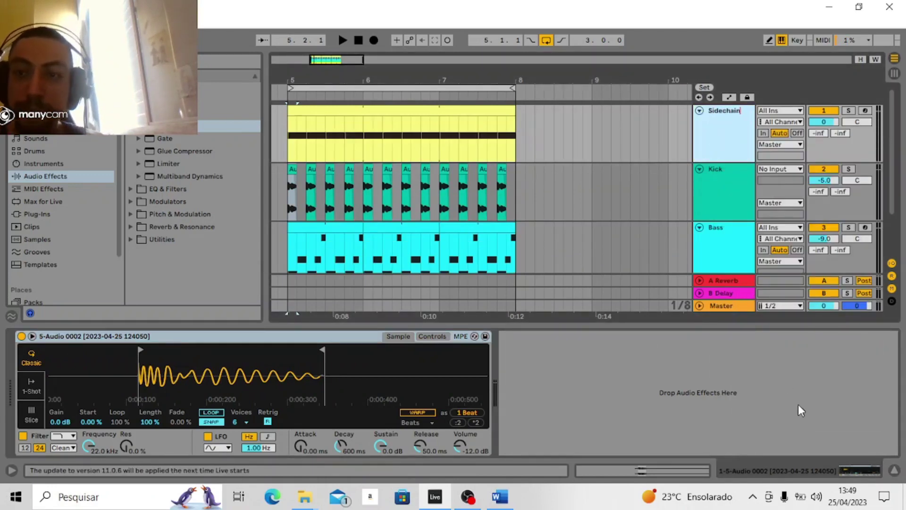
pyautogui.click(742, 210)
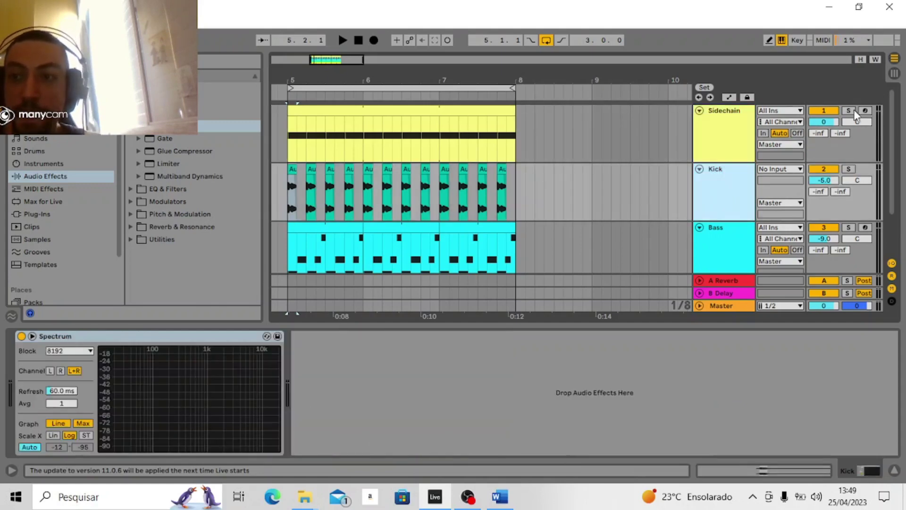
# Step: Solo the Sidechain track and, during playback, shorten its kick sample to roughly the first quarter
pyautogui.click(851, 110)
pyautogui.press('space')
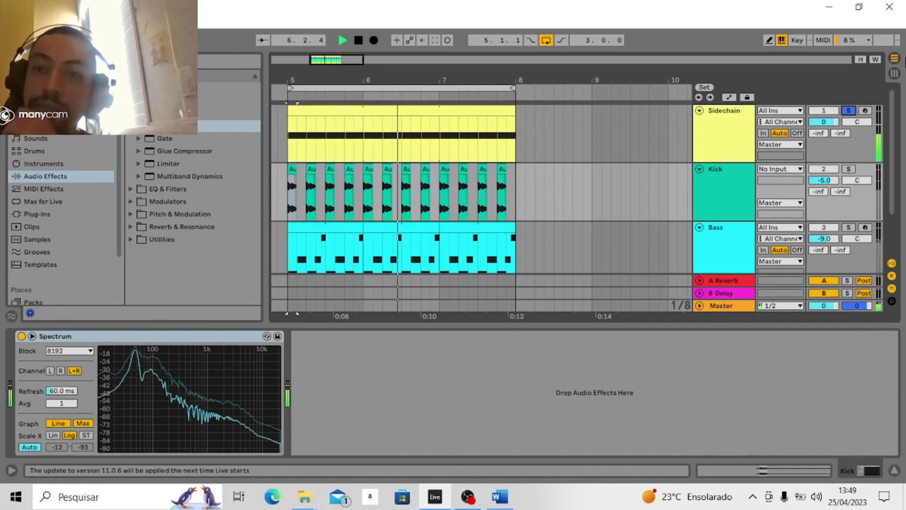
pyautogui.click(712, 147)
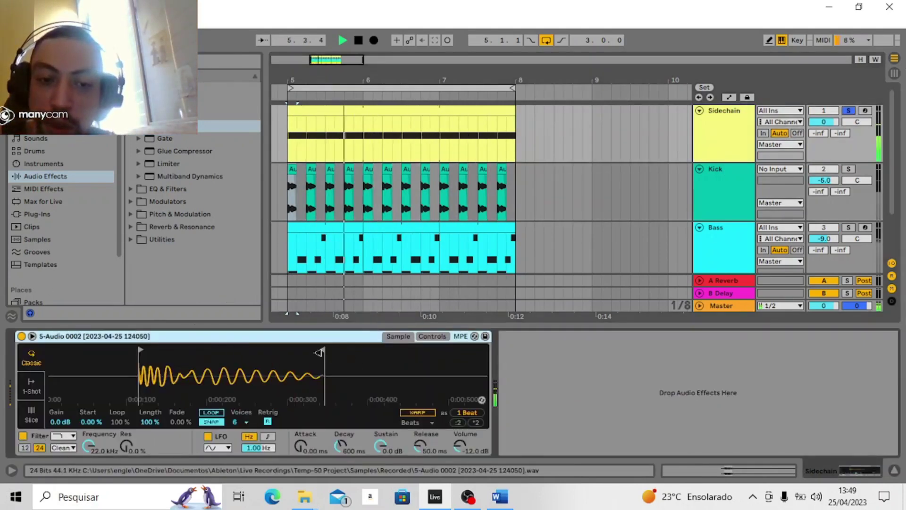
pyautogui.moveTo(319, 352)
pyautogui.mouseDown()
pyautogui.moveTo(209, 353)
pyautogui.moveTo(180, 369)
pyautogui.mouseUp()
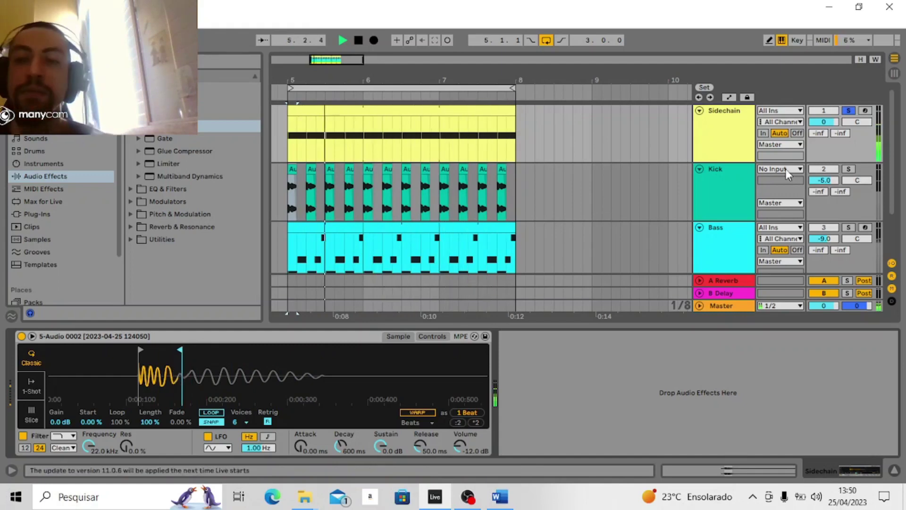
pyautogui.rightClick(723, 134)
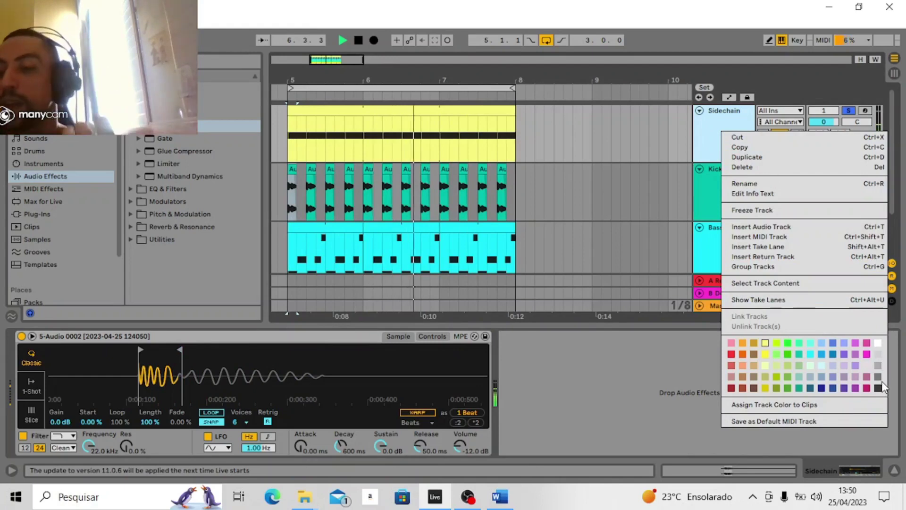
pyautogui.click(704, 165)
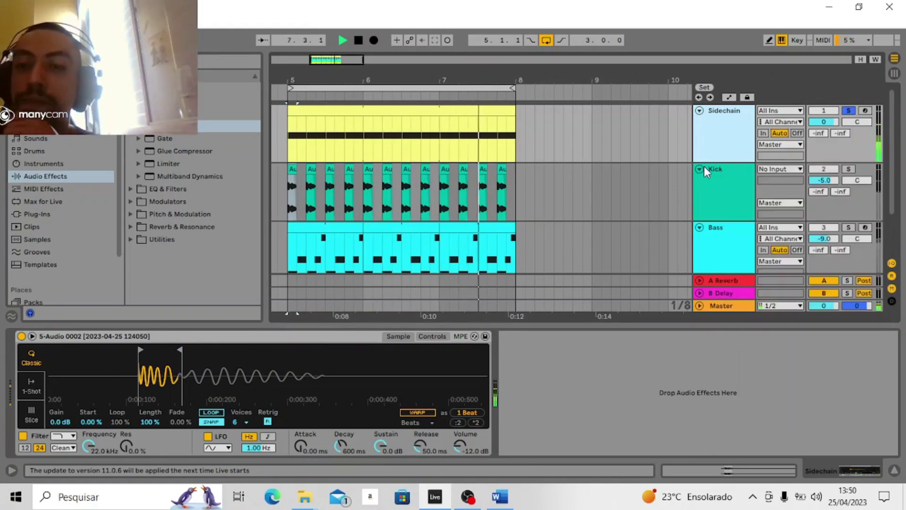
pyautogui.click(744, 201)
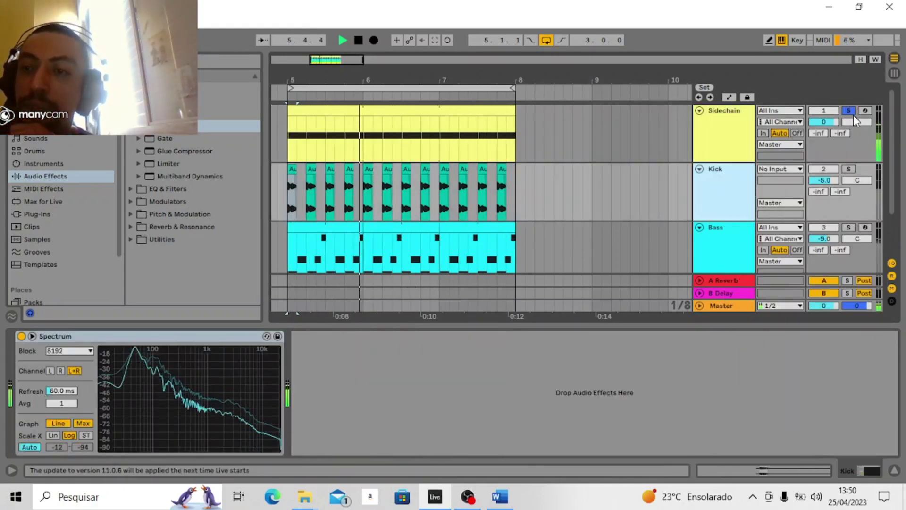
# Step: Route the Sidechain track's output to Sends Only and take the track out of solo
pyautogui.click(785, 145)
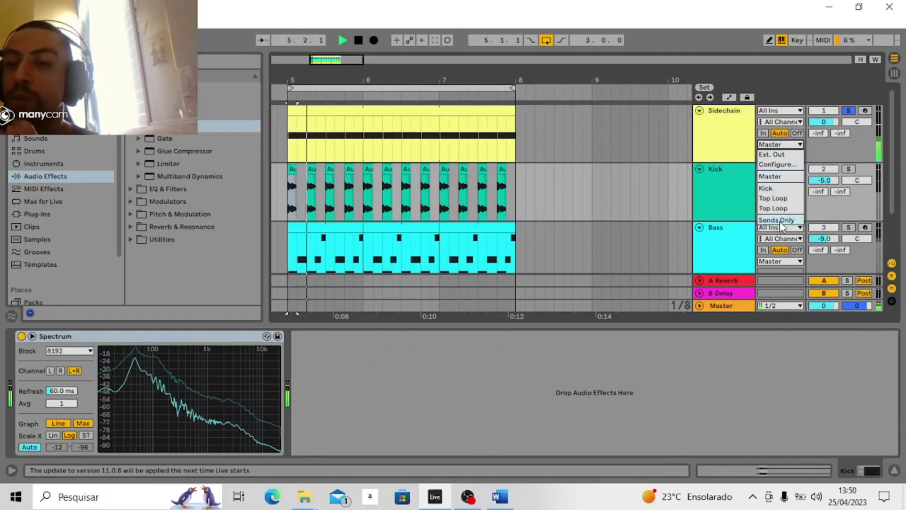
pyautogui.click(767, 221)
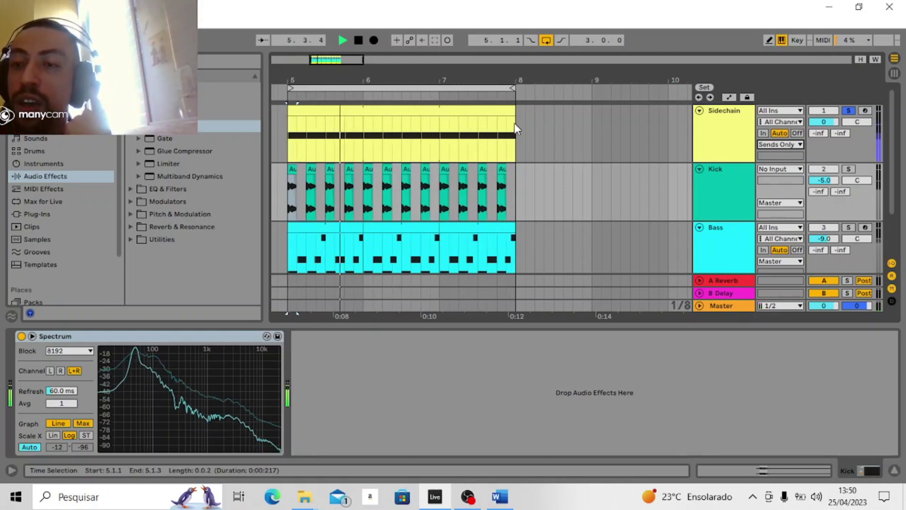
pyautogui.click(847, 111)
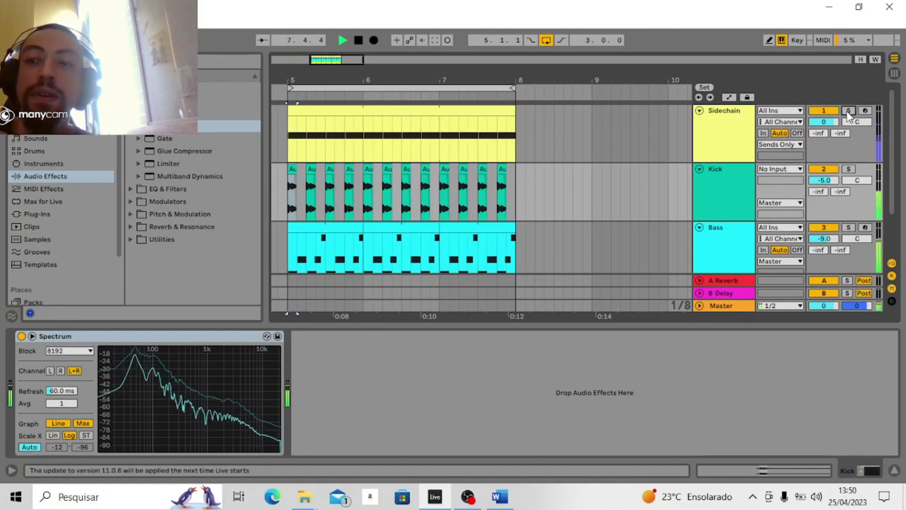
# Step: Set the Bass compressor's sidechain source to the Sidechain track and play the loop to check the ducking
pyautogui.scroll(-3, 734, 160)
pyautogui.click(725, 199)
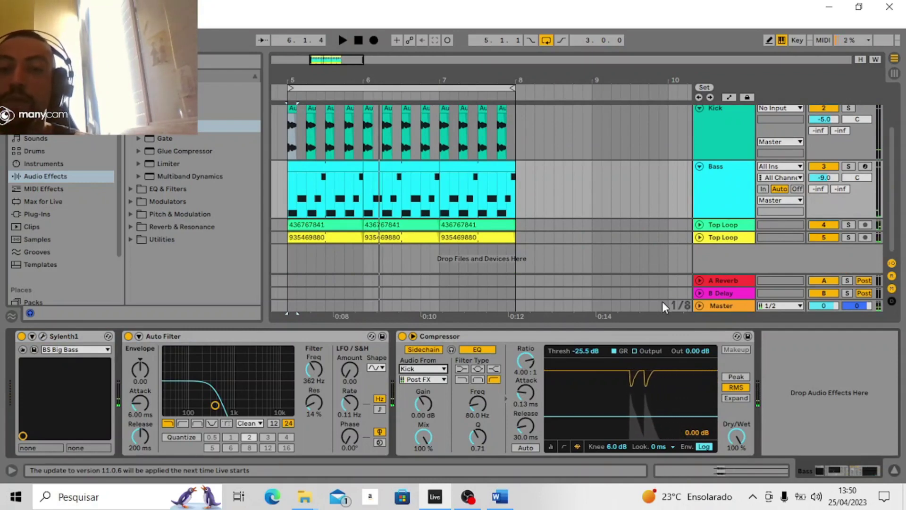
pyautogui.click(427, 369)
pyautogui.click(427, 382)
pyautogui.press('space')
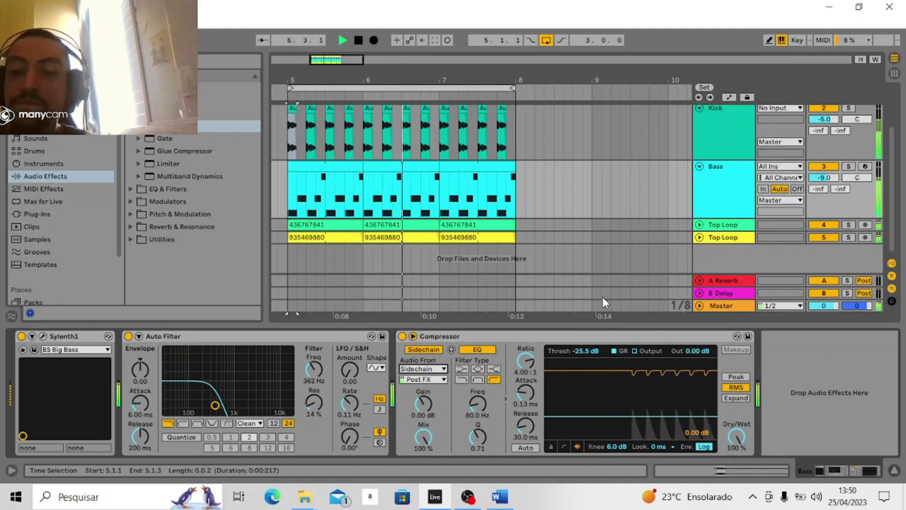
pyautogui.press('space')
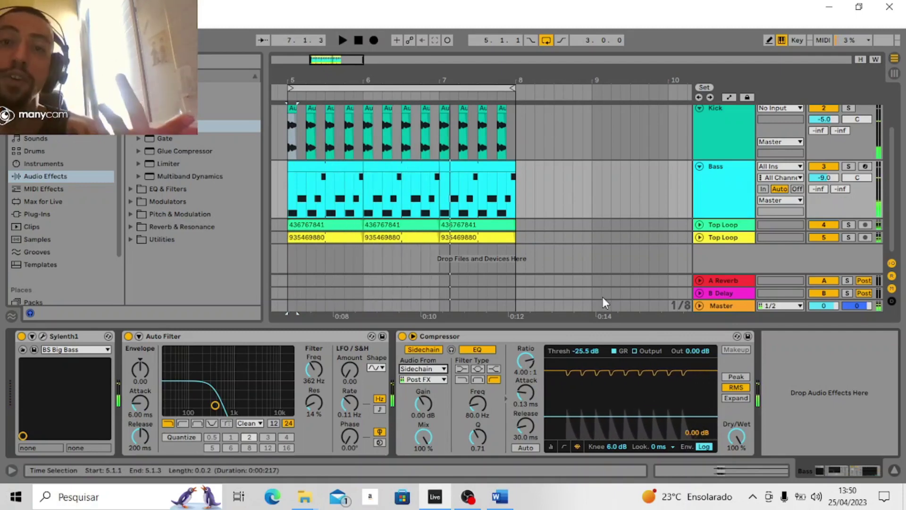
# Step: Deactivate the four kick clips in bar 7 on the Kick track
pyautogui.scroll(2, 602, 296)
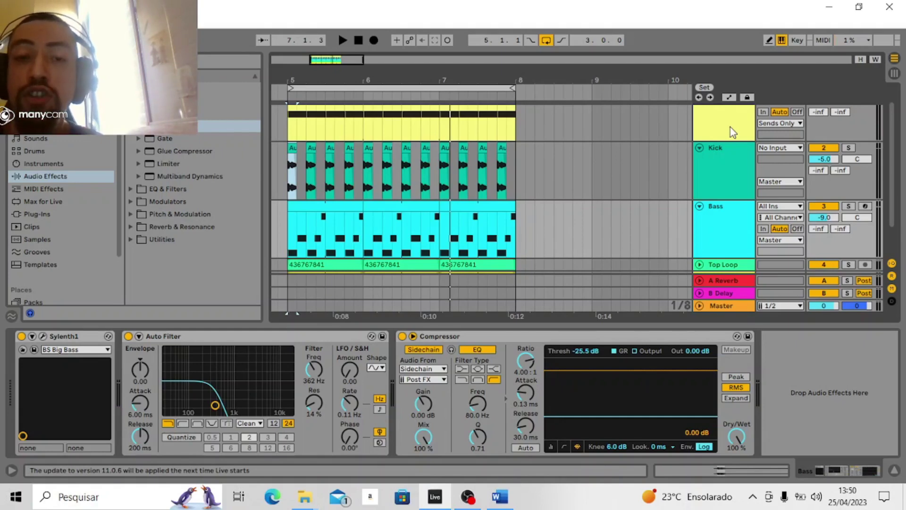
pyautogui.doubleClick(724, 235)
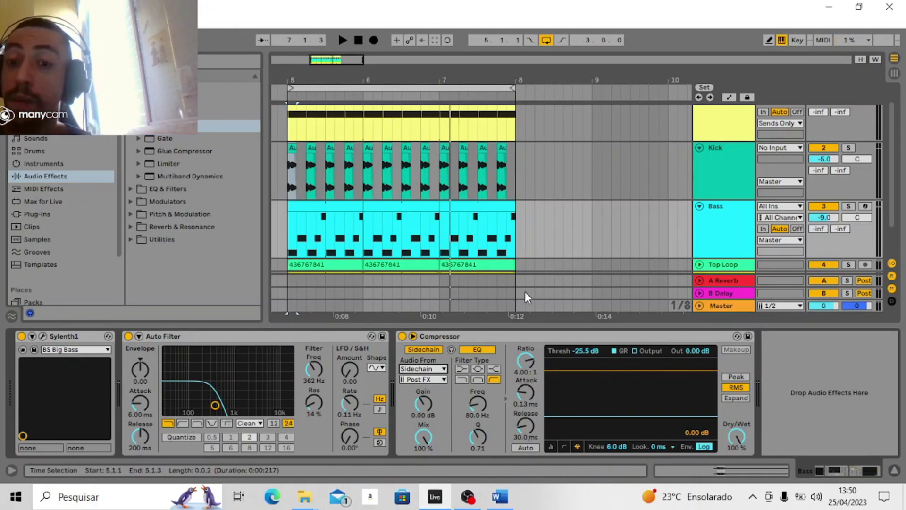
pyautogui.scroll(2, 525, 194)
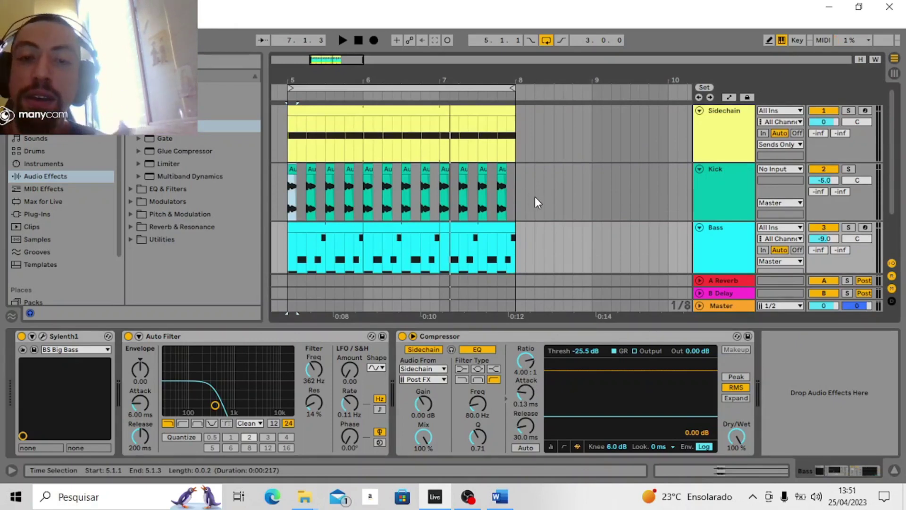
pyautogui.moveTo(510, 169); pyautogui.dragTo(432, 193)
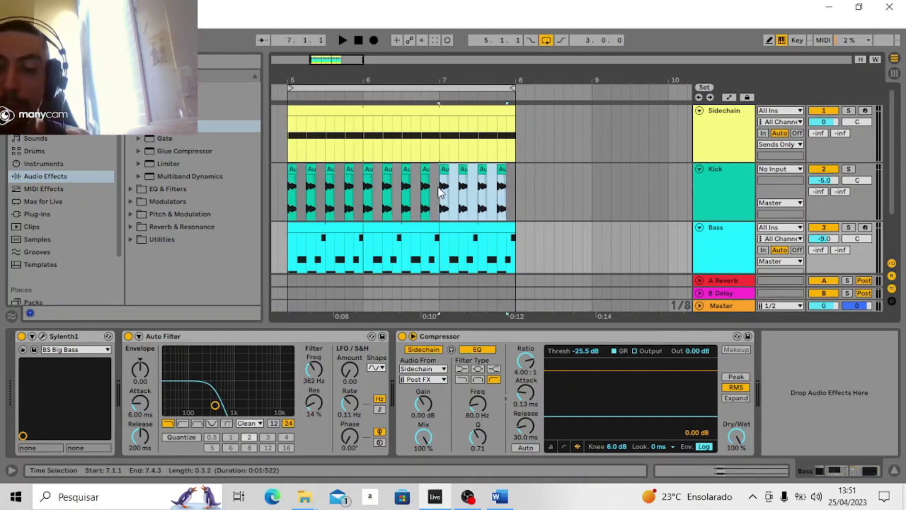
pyautogui.click(441, 191)
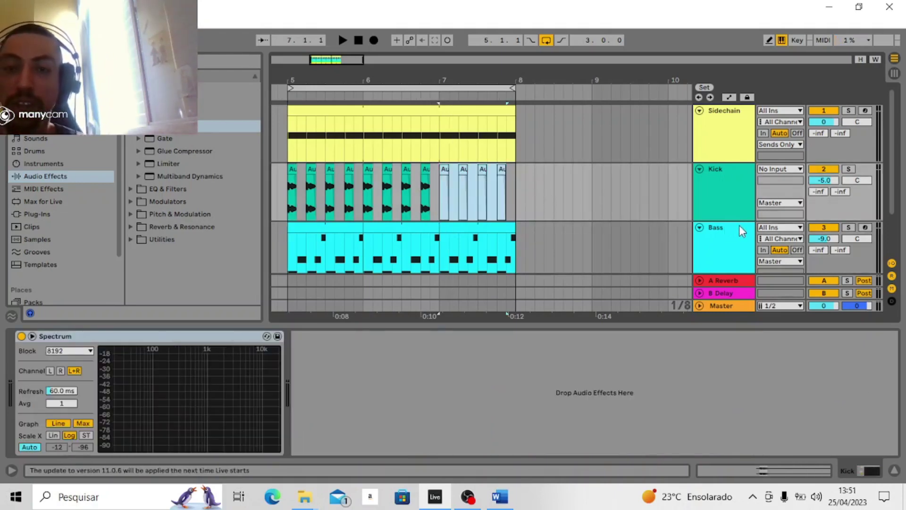
# Step: Play from bar 7 with the Bass compressor in view to check its ducking without the kick
pyautogui.click(739, 266)
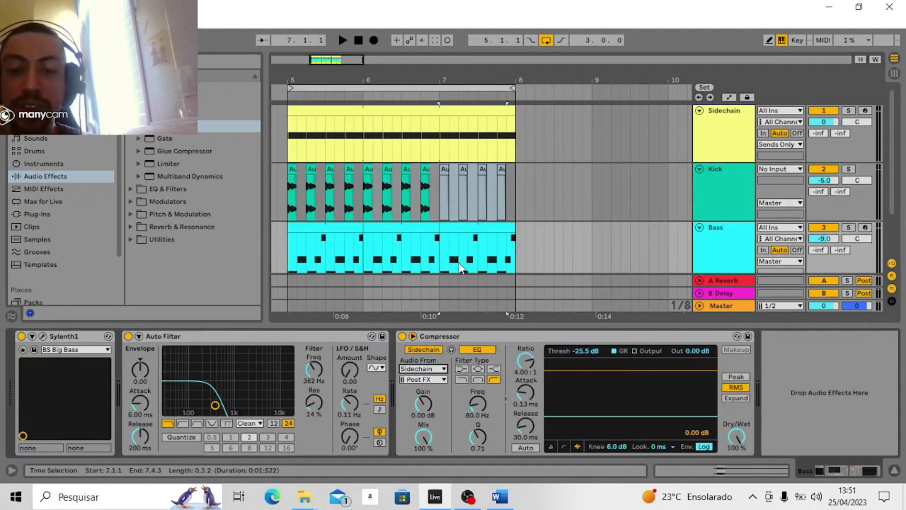
pyautogui.press('space')
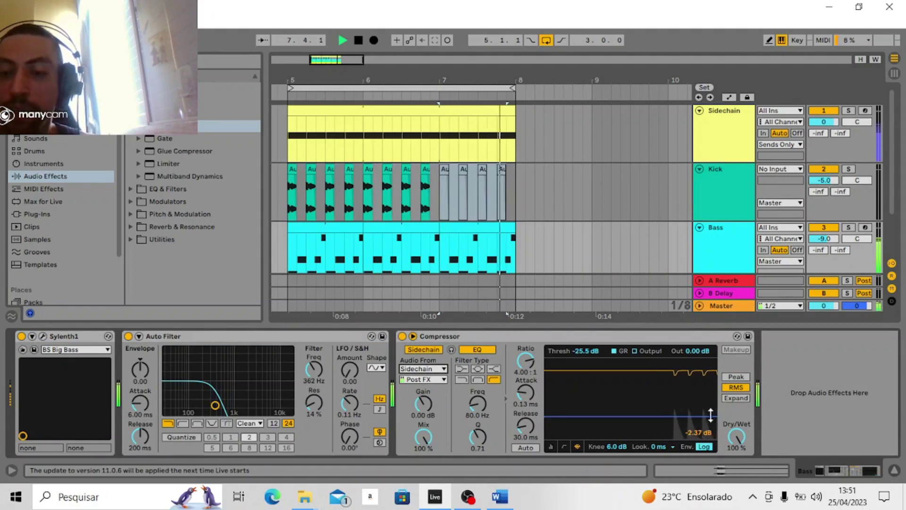
pyautogui.press('space')
# Step: Set the Bass compressor's sidechain source to Kick and play the loop to compare its ducking through the kickless bar 7
pyautogui.click(422, 368)
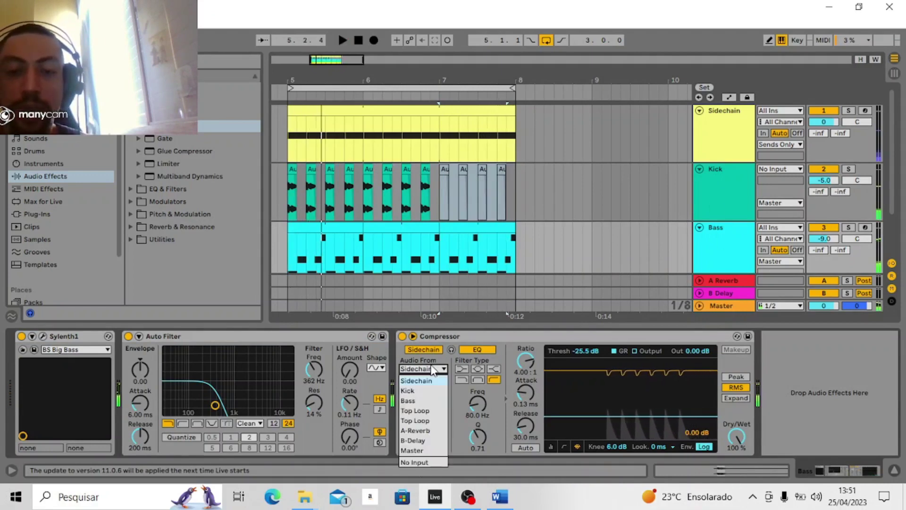
pyautogui.click(426, 389)
pyautogui.press('space')
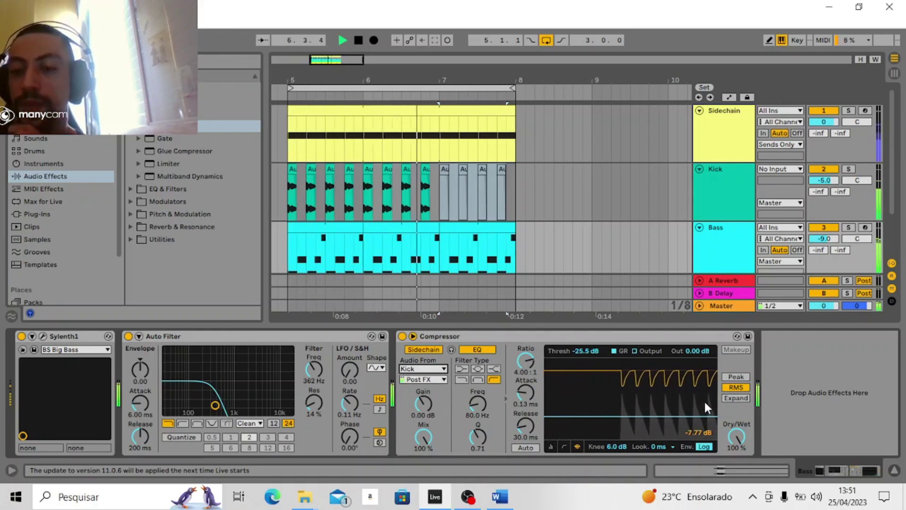
pyautogui.press('space')
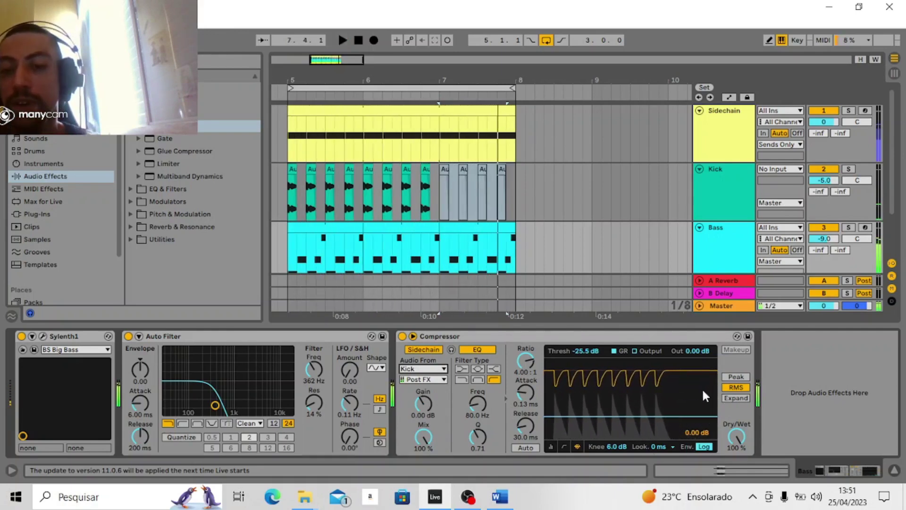
# Step: Set the Bass compressor's sidechain source back to the Sidechain track and play the loop to check the ducking
pyautogui.click(430, 376)
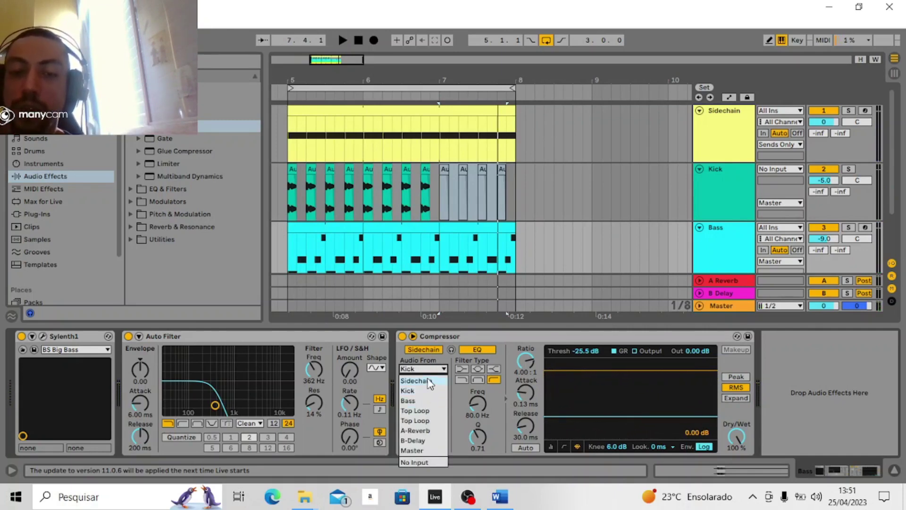
pyautogui.click(416, 380)
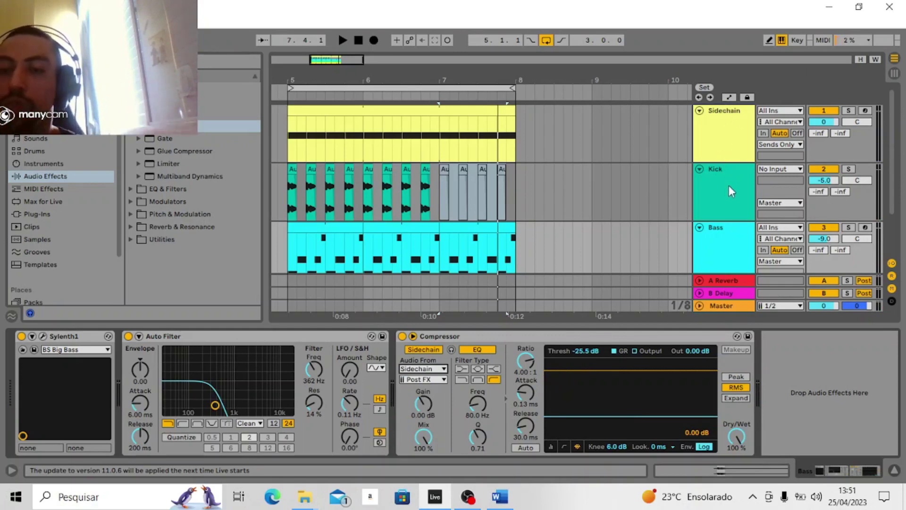
pyautogui.press('space')
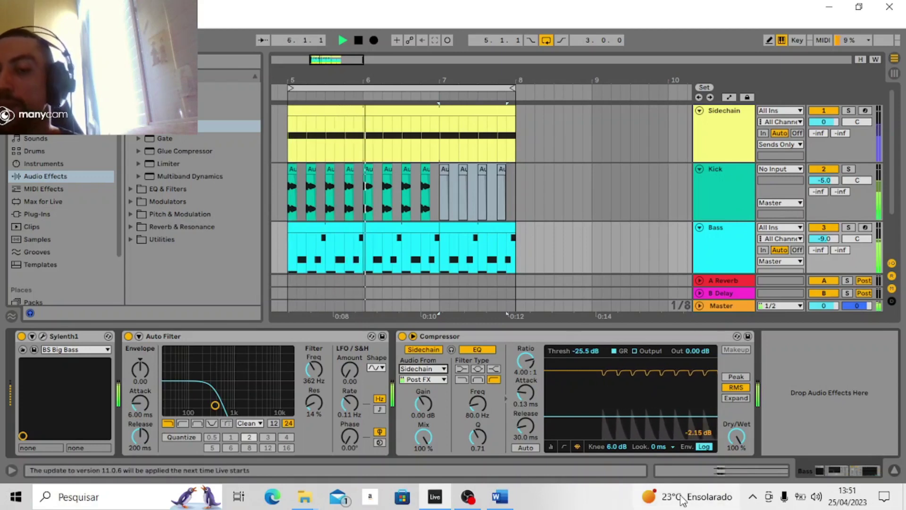
pyautogui.press('space')
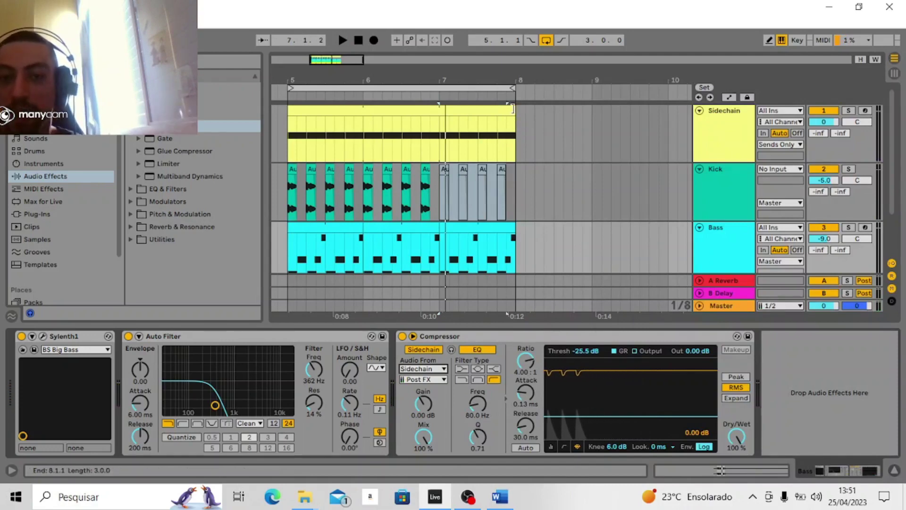
# Step: Recolour the Sidechain track dark grey and assign the track colour to its clips
pyautogui.moveTo(514, 126)
pyautogui.mouseDown()
pyautogui.moveTo(435, 124)
pyautogui.moveTo(515, 125)
pyautogui.mouseUp()
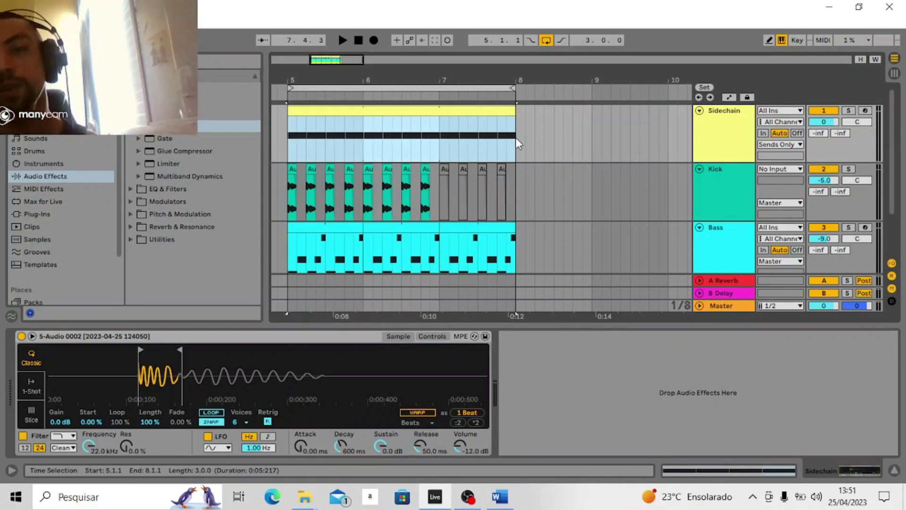
pyautogui.moveTo(362, 73); pyautogui.dragTo(377, 56)
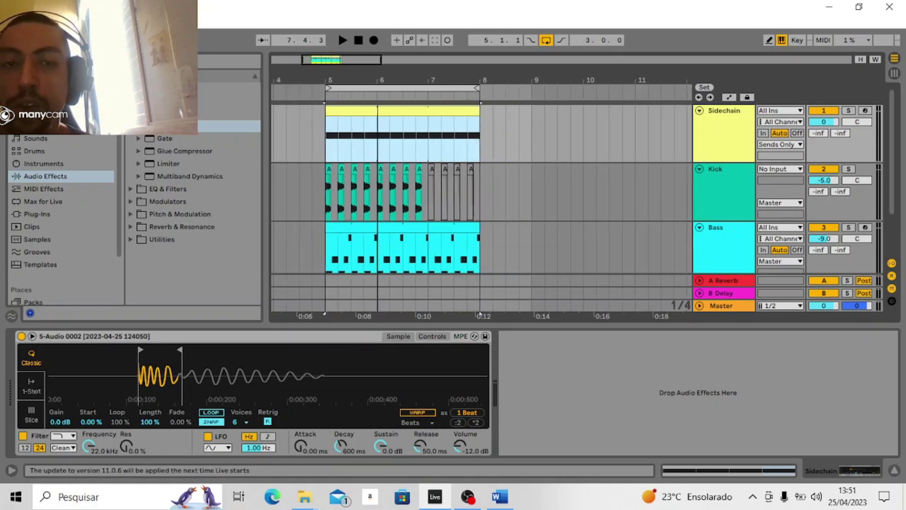
pyautogui.click(745, 137)
pyautogui.rightClick(746, 137)
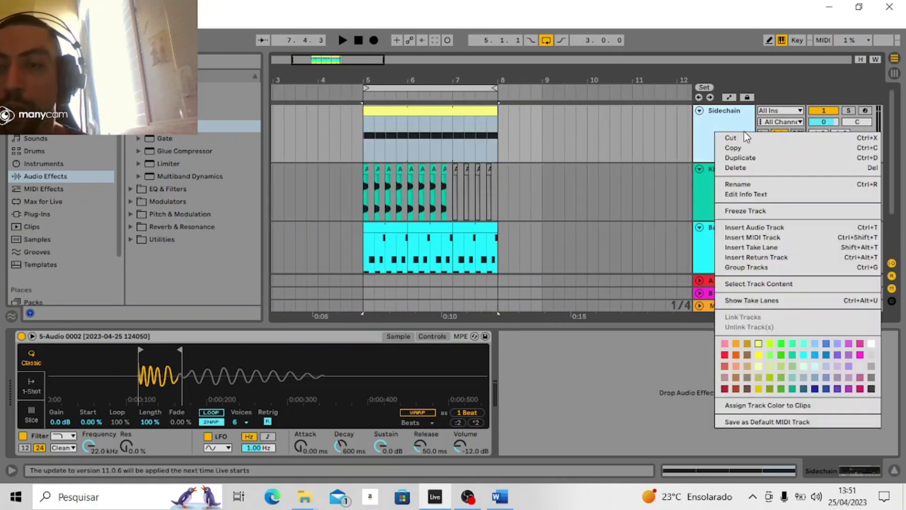
pyautogui.click(870, 392)
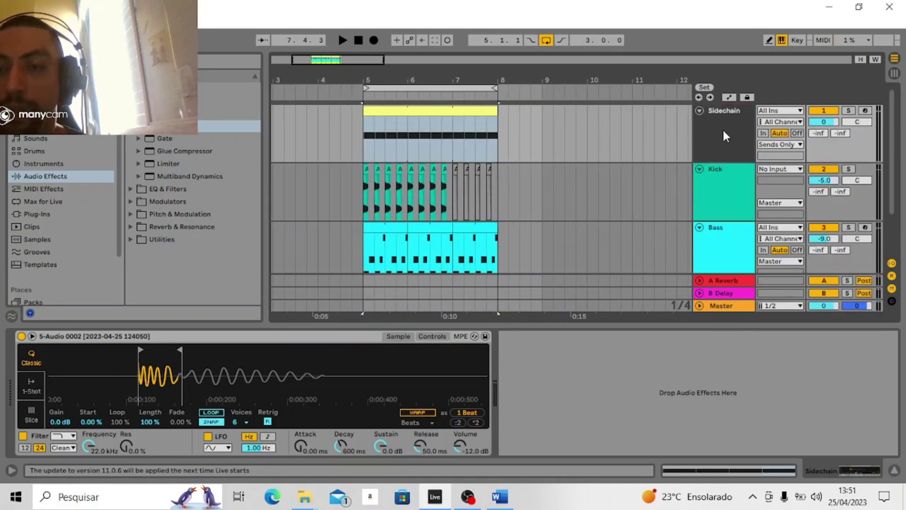
pyautogui.rightClick(725, 137)
pyautogui.click(761, 405)
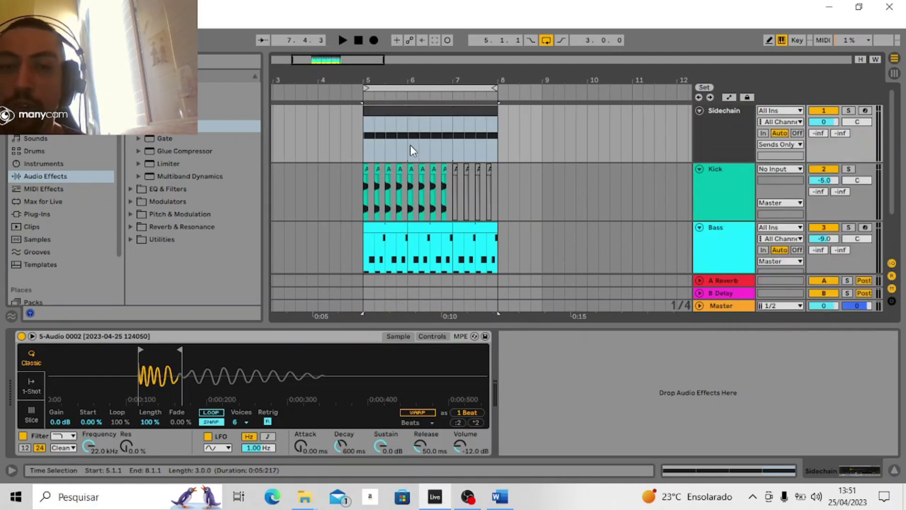
# Step: Split the Sidechain clip at bar 7 and colour the section from bar 7 to bar 8 red
pyautogui.moveTo(499, 118); pyautogui.dragTo(449, 113)
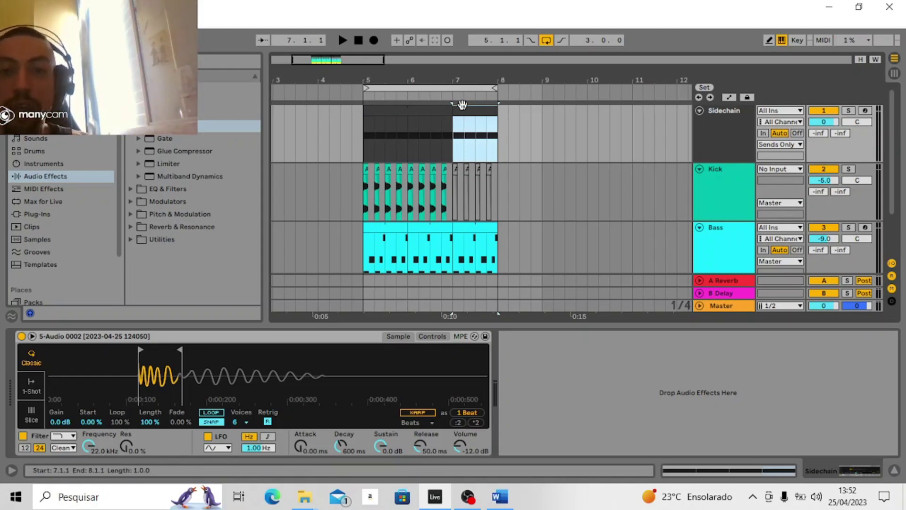
pyautogui.rightClick(465, 109)
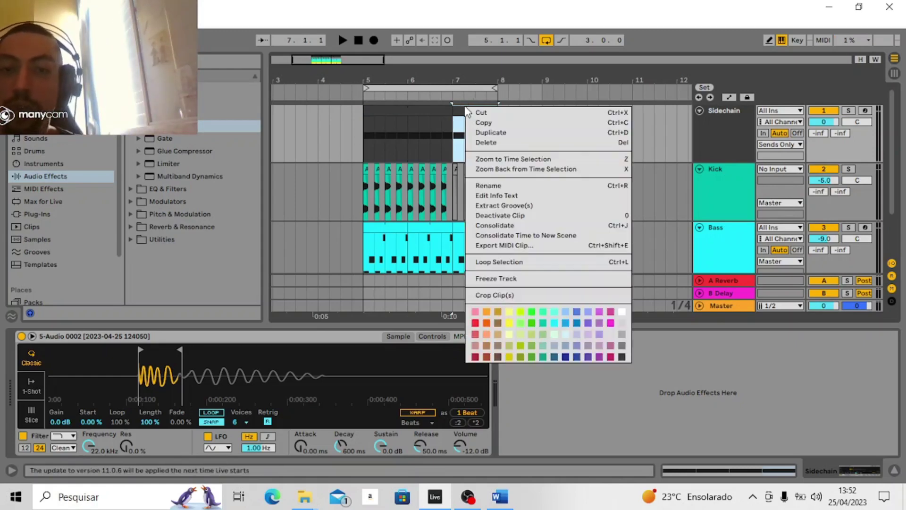
pyautogui.click(474, 323)
# Step: Collapse the Sidechain, Kick and Bass tracks in the arrangement
pyautogui.click(699, 111)
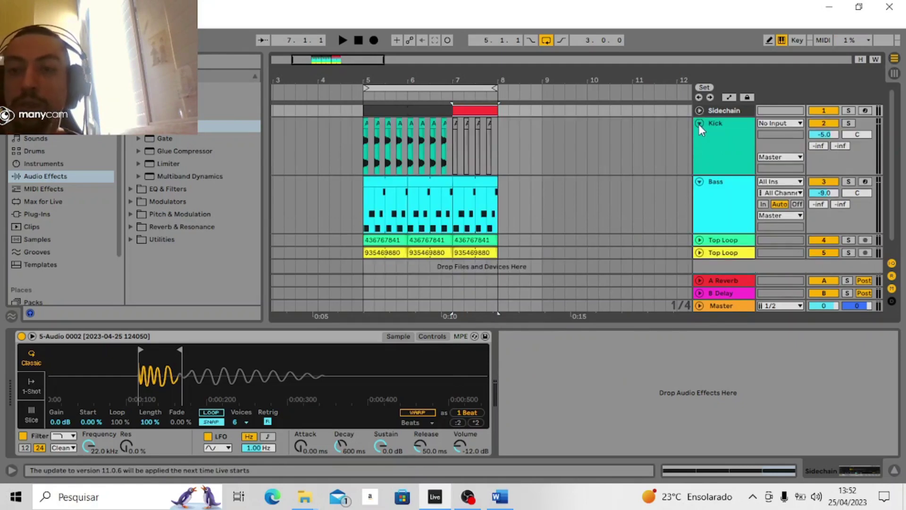
pyautogui.click(699, 123)
pyautogui.click(699, 136)
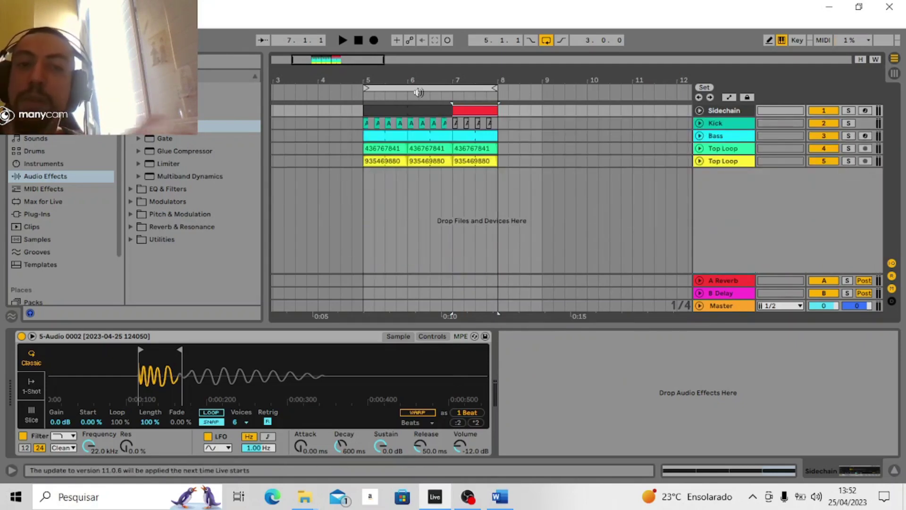
# Step: Select the dark grey Sidechain clip and play from bar 5 into the red section to hear the transition
pyautogui.click(378, 106)
pyautogui.press('space')
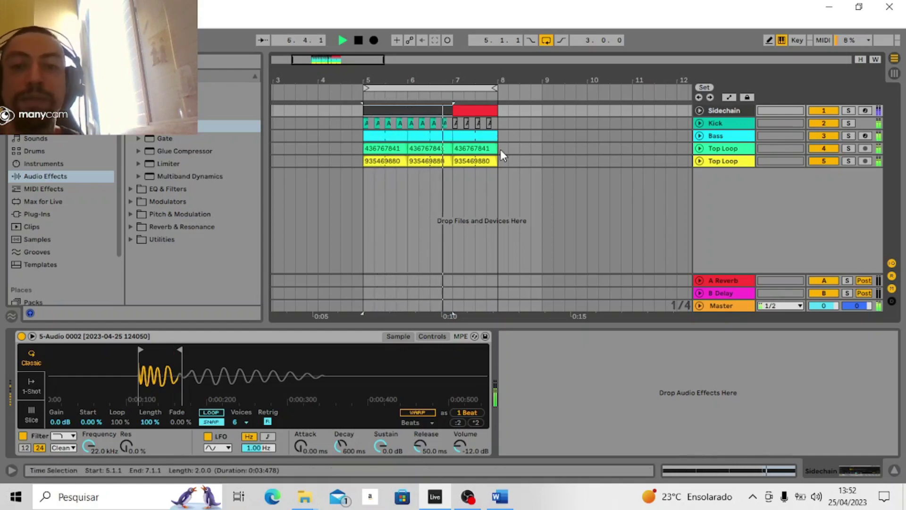
pyautogui.press('space')
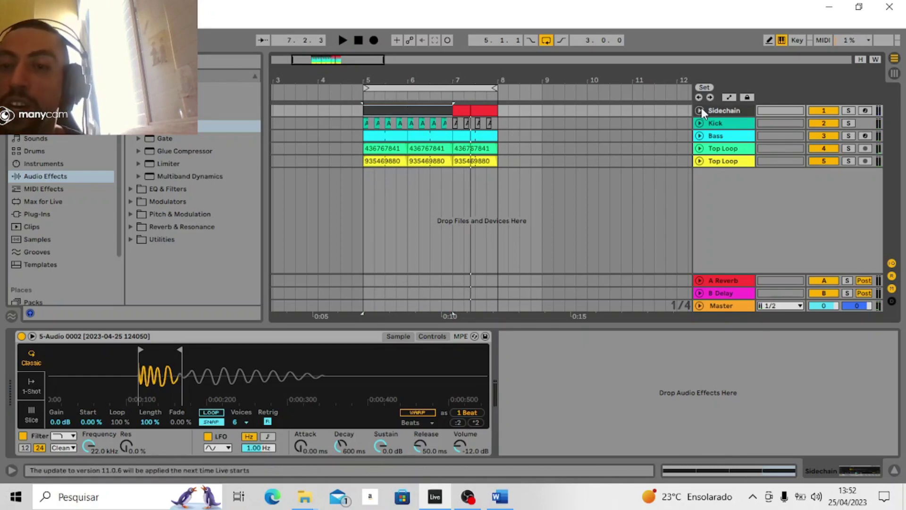
# Step: Try the Sidechain track below the two Top Loop tracks, and move it back above the Kick track
pyautogui.moveTo(703, 113); pyautogui.dragTo(731, 168)
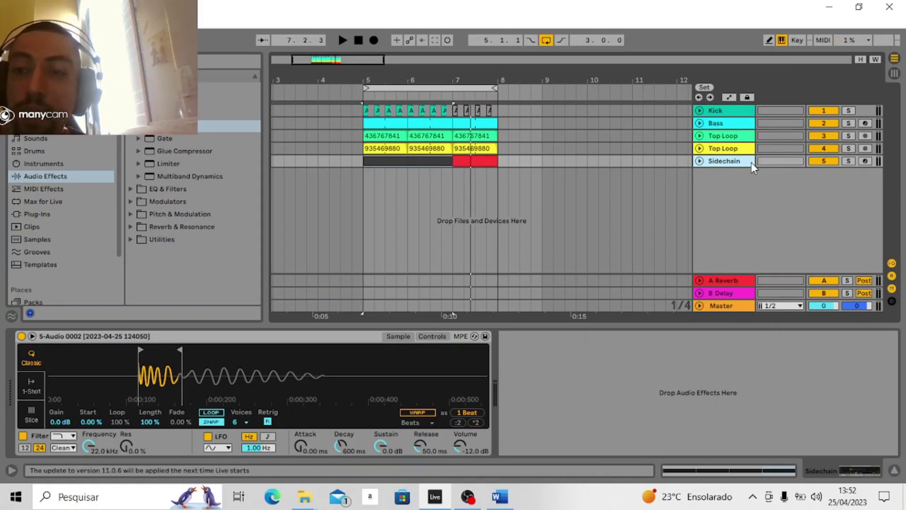
pyautogui.moveTo(752, 164); pyautogui.dragTo(746, 112)
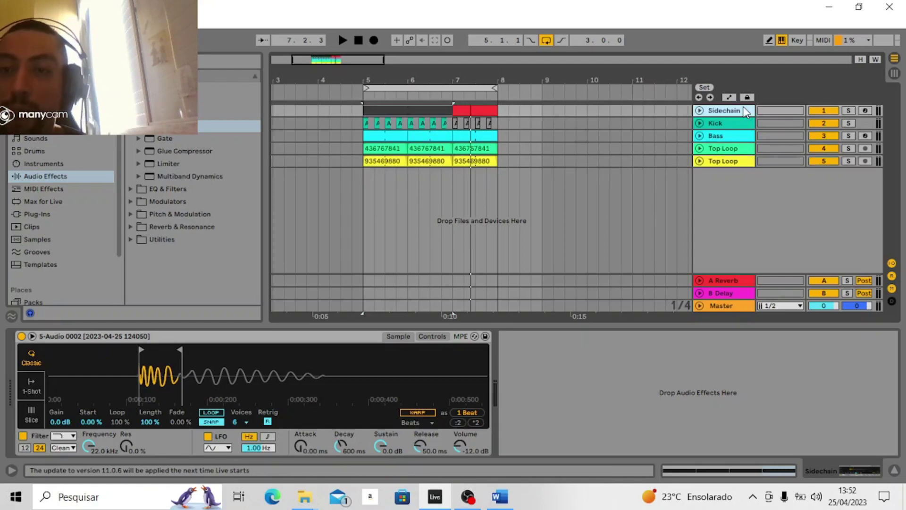
# Step: Select the Bass track to show its device chain with the Compressor
pyautogui.click(733, 137)
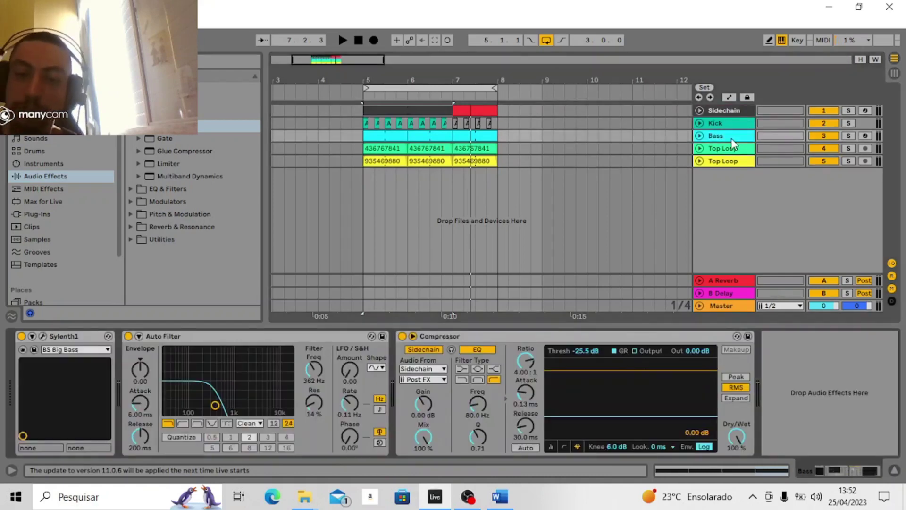